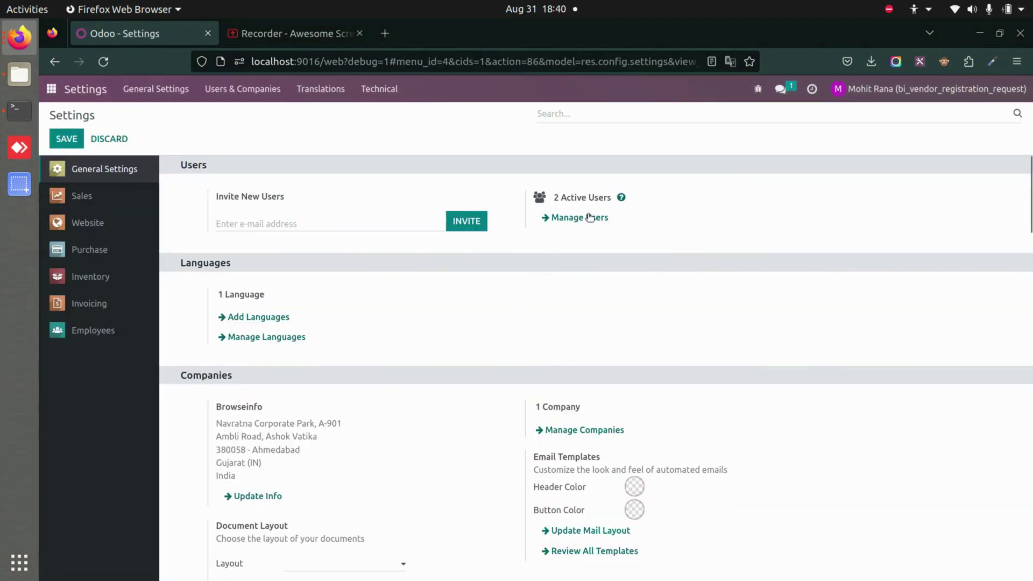
# - Review the administrator user's access rights under Manage Users, then return to the home menu
pyautogui.click(591, 217)
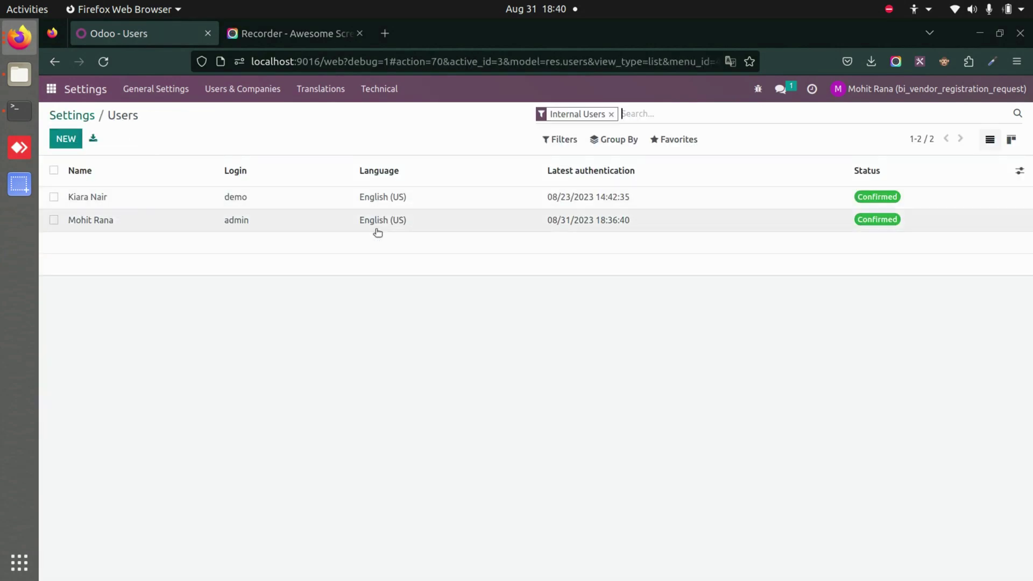
pyautogui.click(376, 232)
pyautogui.scroll(-3, 401, 463)
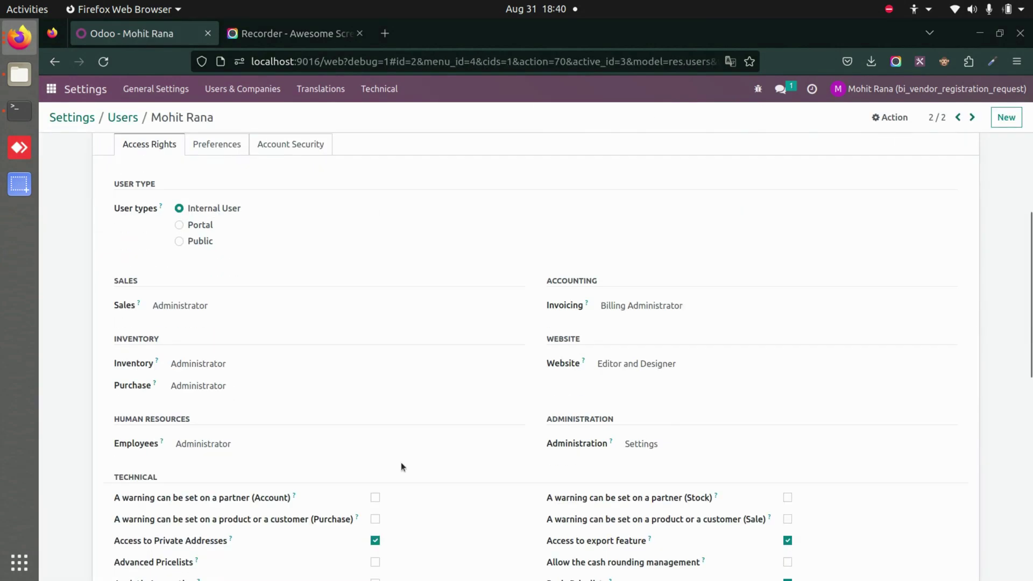
pyautogui.scroll(-10, 401, 466)
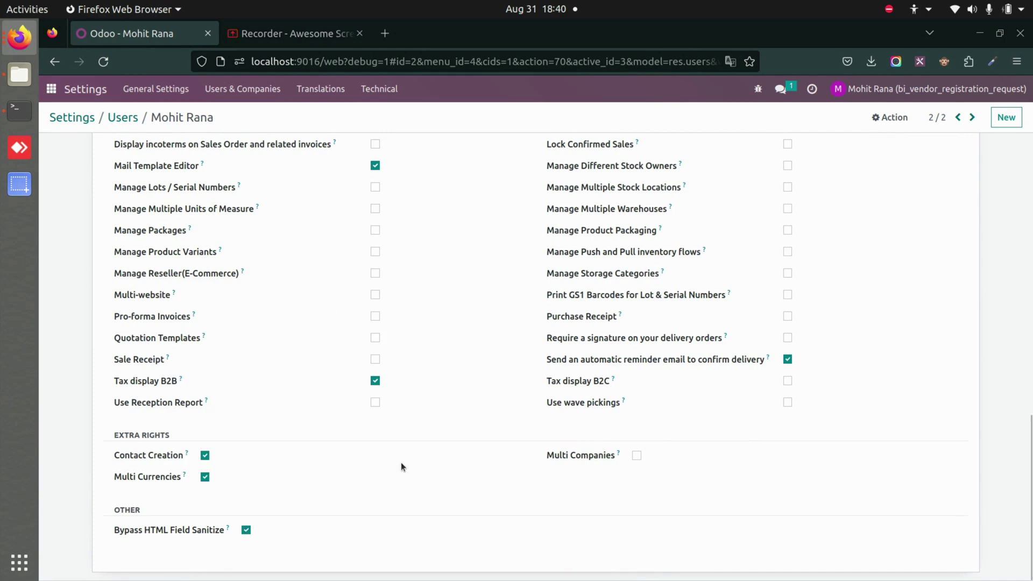
pyautogui.scroll(6, 401, 466)
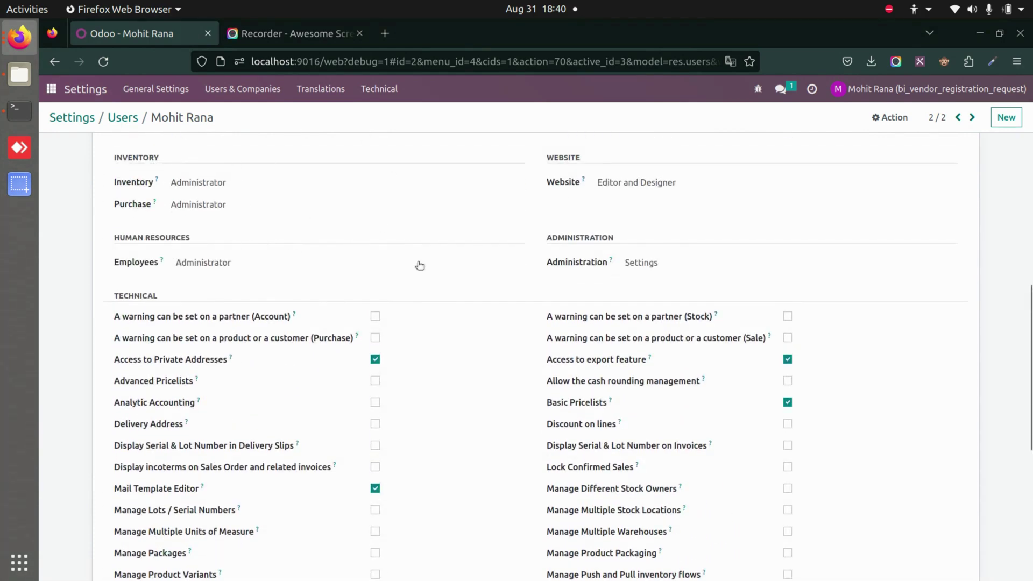
pyautogui.scroll(3, 426, 276)
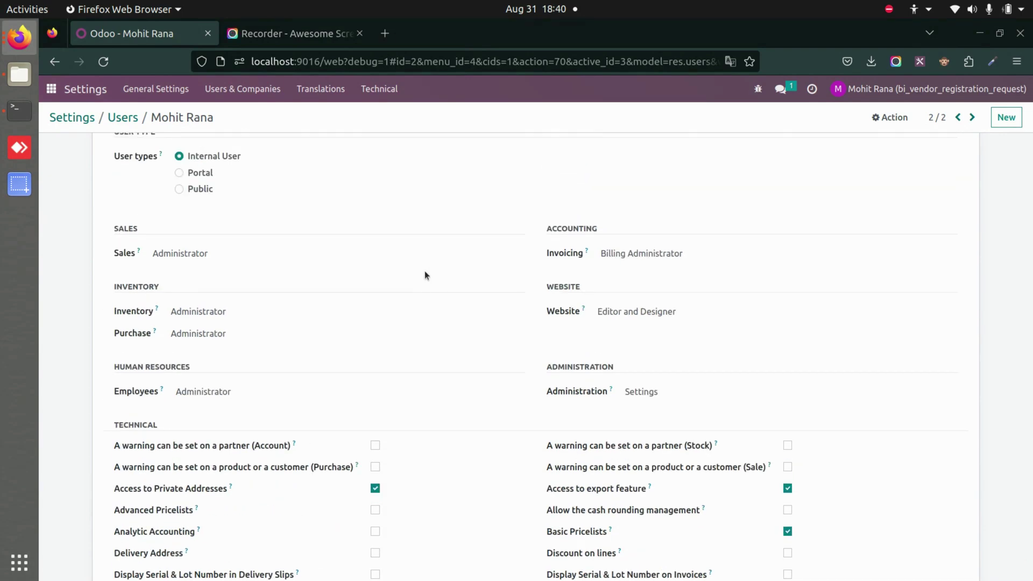
pyautogui.scroll(5, 425, 274)
pyautogui.click(58, 89)
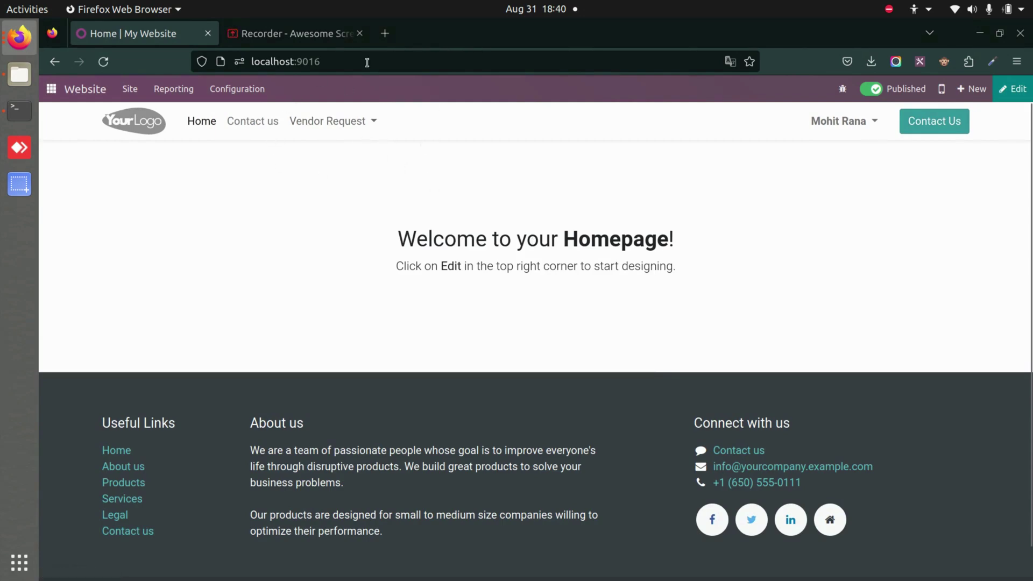
# - Open the website's Vendor Registration Request form and choose the Company vendor type
pyautogui.click(345, 125)
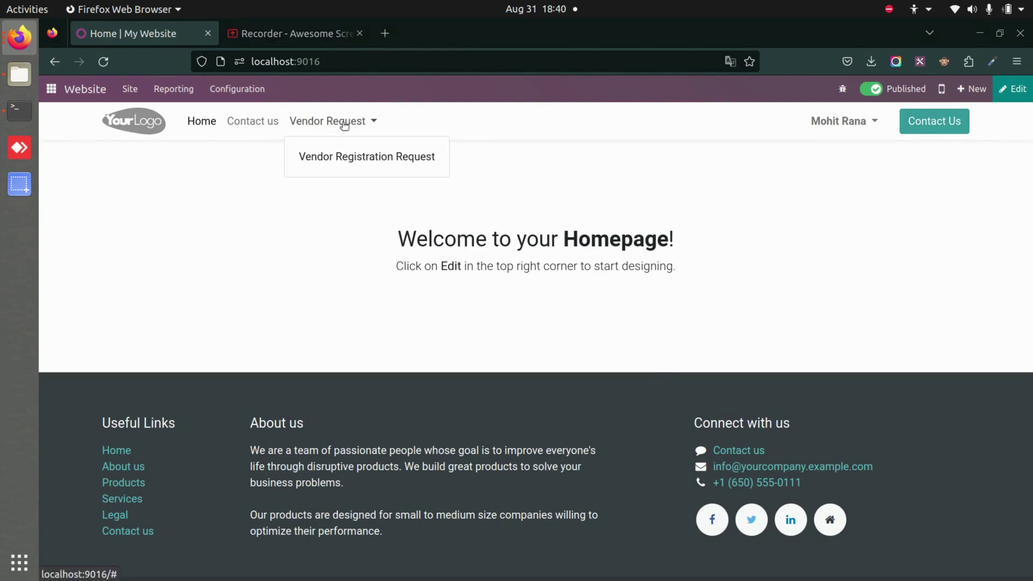
pyautogui.click(341, 162)
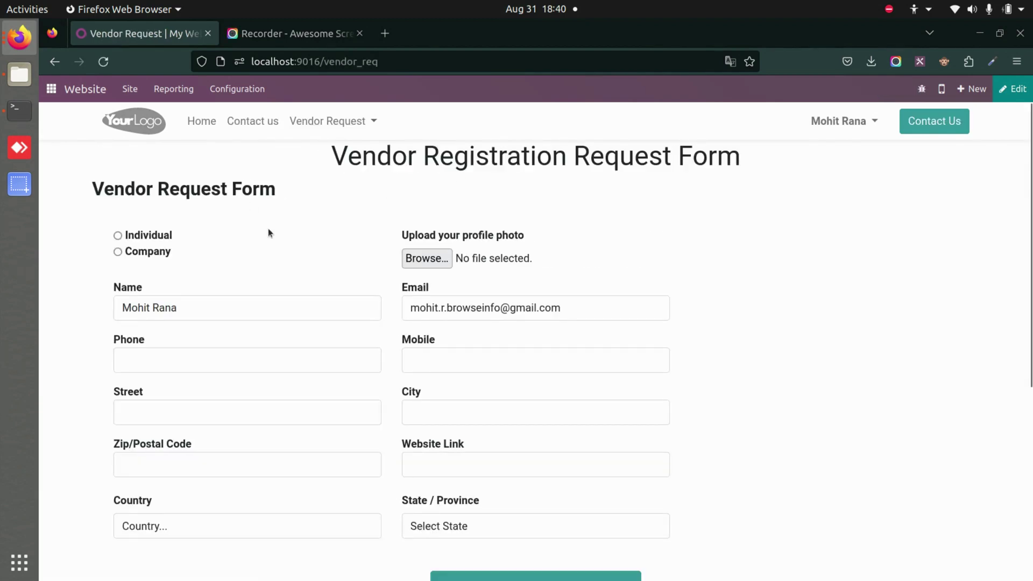
pyautogui.click(157, 258)
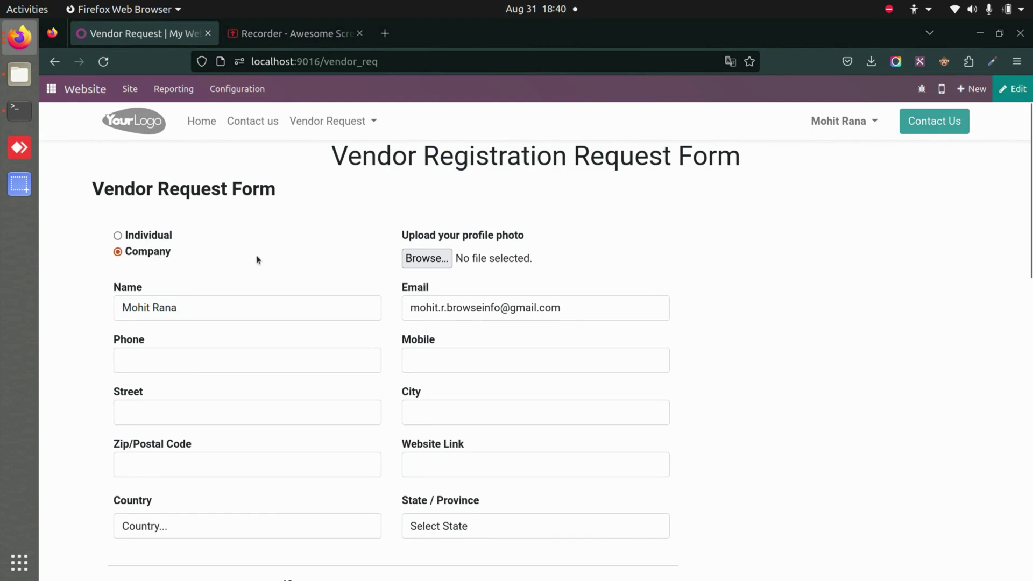
pyautogui.scroll(-2, 257, 260)
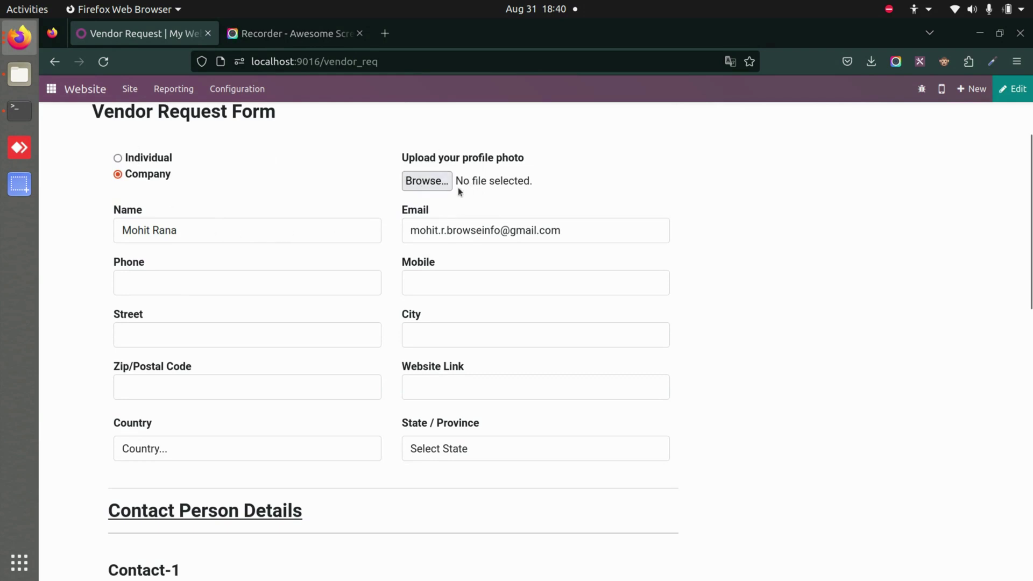
# - Try the Individual vendor type, then switch the form back to Company
pyautogui.click(228, 236)
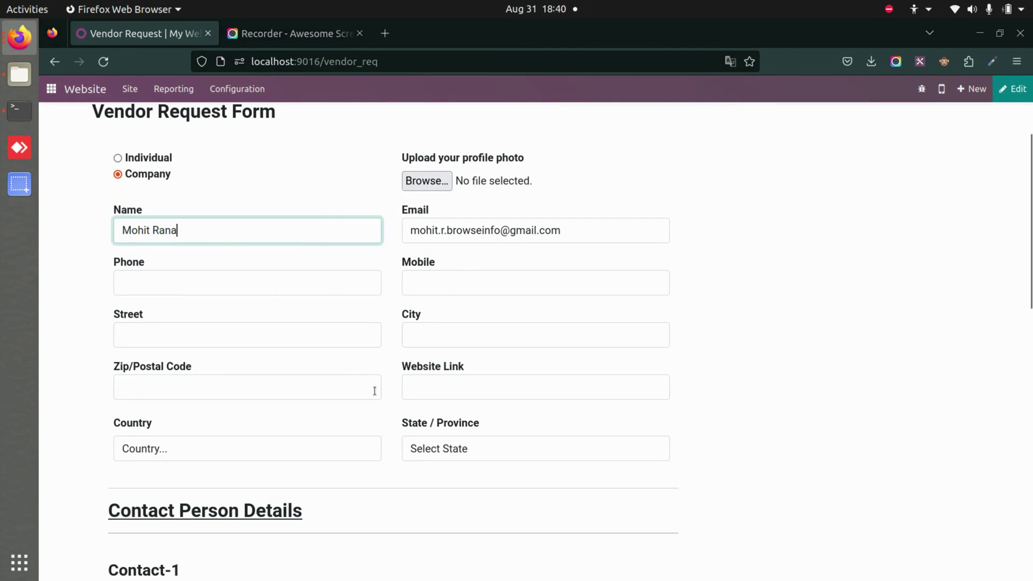
pyautogui.scroll(-5, 374, 391)
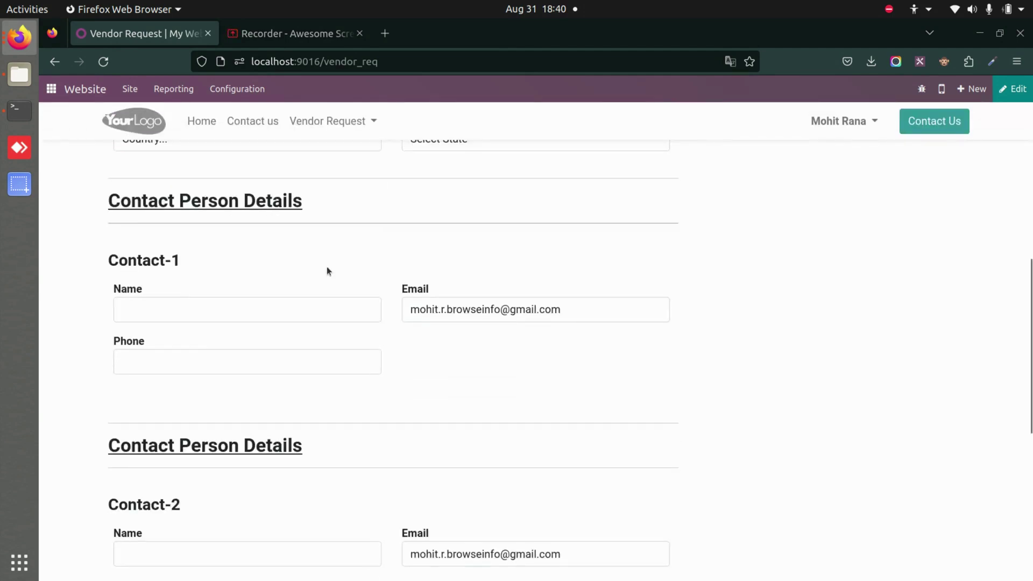
pyautogui.scroll(-5, 243, 412)
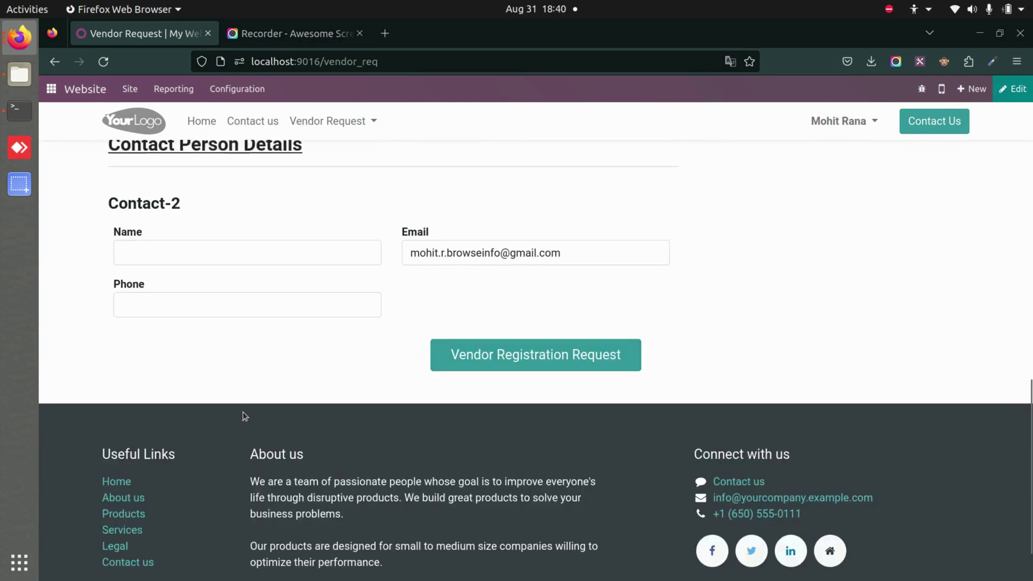
pyautogui.scroll(15, 243, 412)
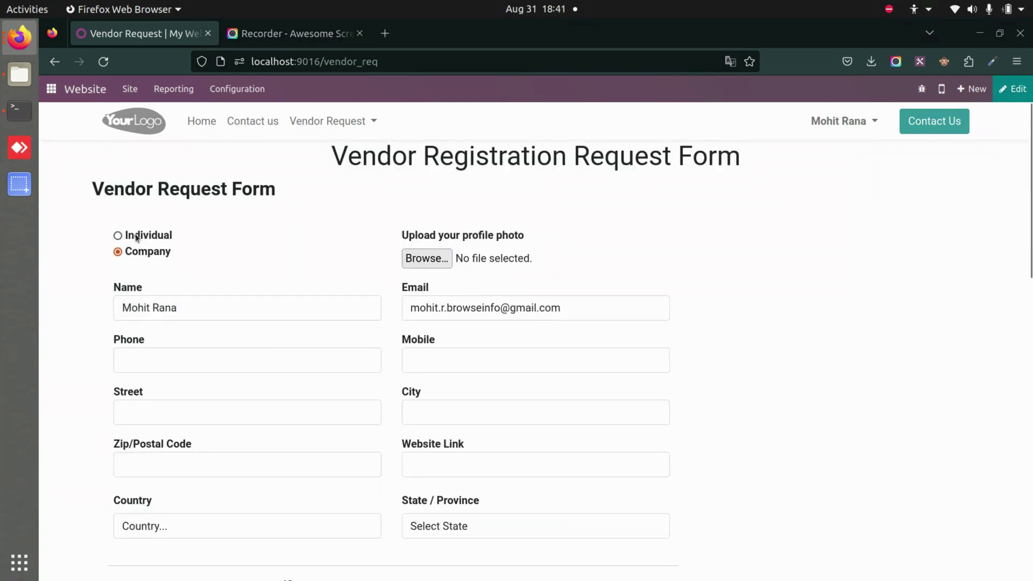
pyautogui.click(134, 233)
pyautogui.scroll(-5, 229, 401)
pyautogui.scroll(5, 232, 405)
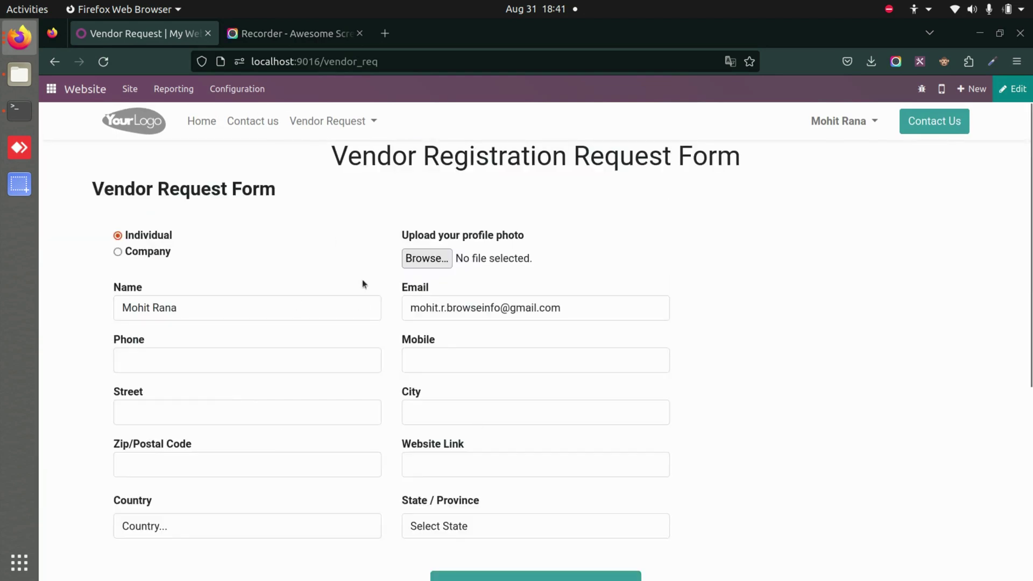
pyautogui.click(148, 254)
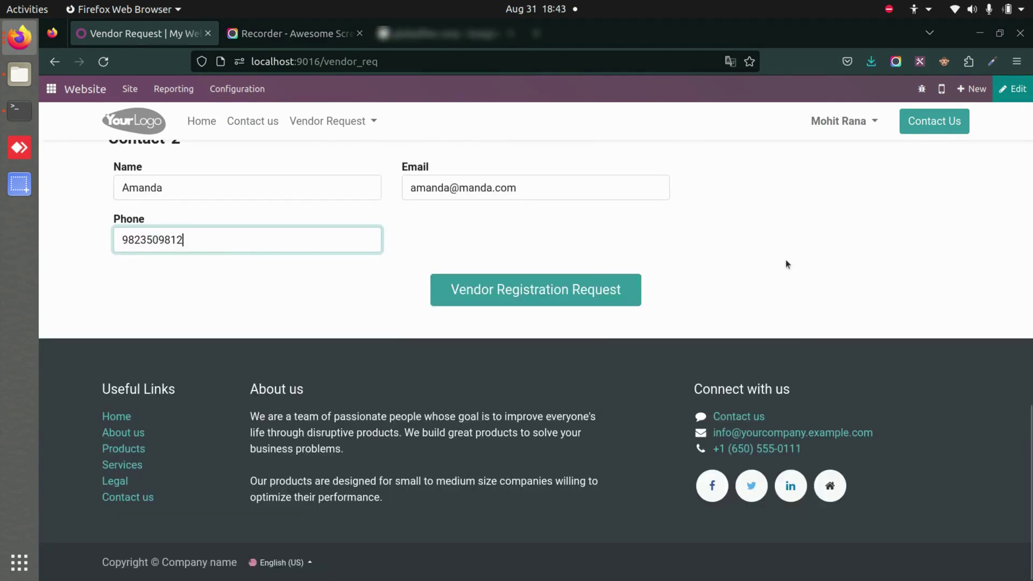
# - Submit the M&A Co. request with its New York address and two contacts
pyautogui.scroll(15, 785, 260)
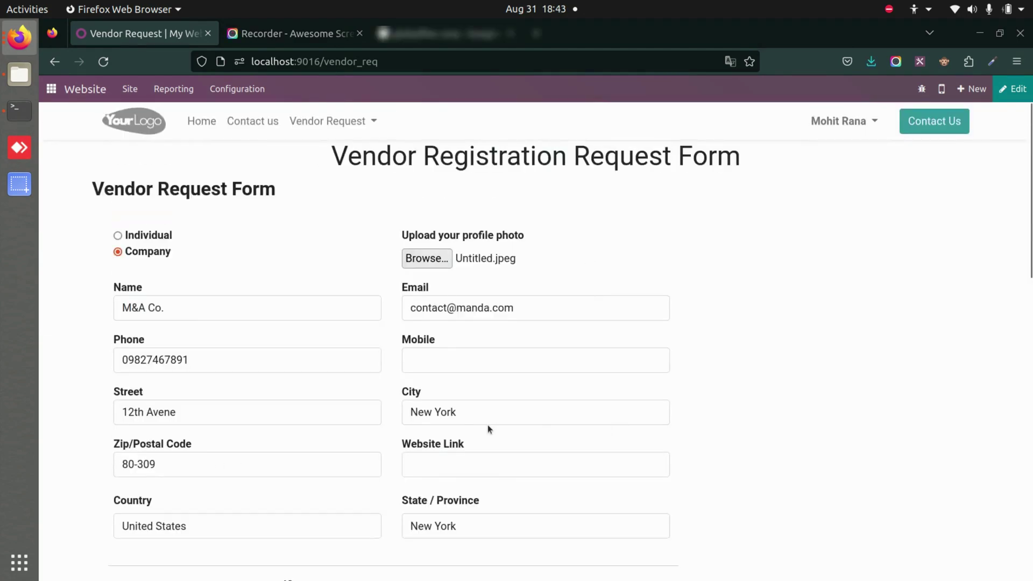
pyautogui.scroll(-4, 487, 425)
pyautogui.scroll(4, 488, 424)
pyautogui.scroll(-10, 427, 511)
pyautogui.scroll(3, 435, 357)
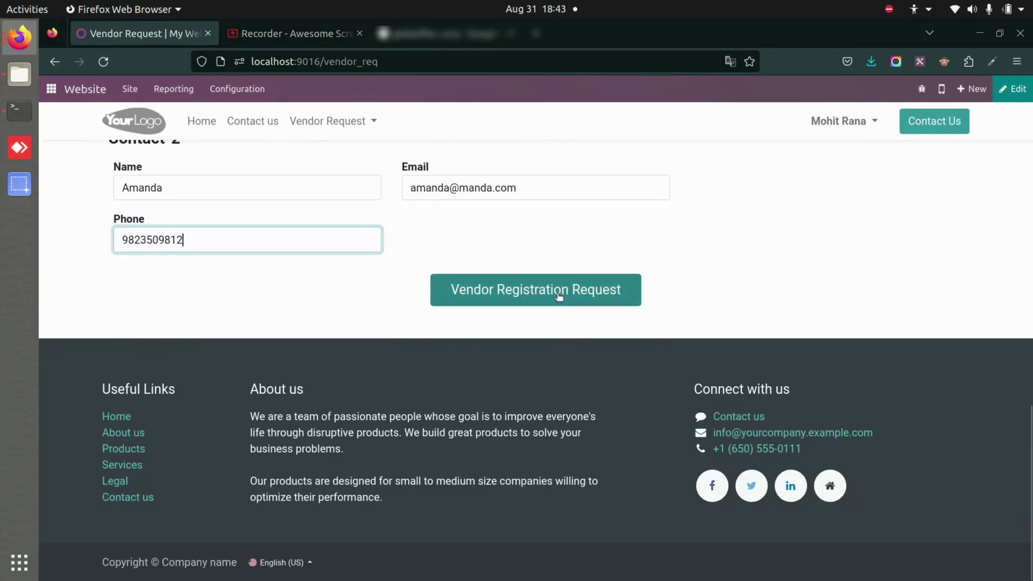
pyautogui.click(560, 295)
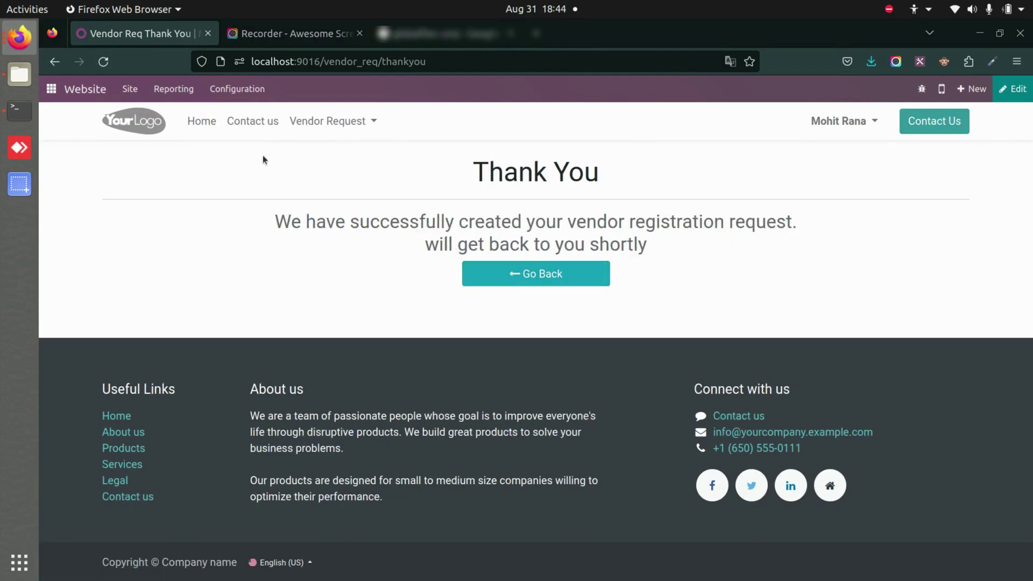
# - Open M&A Co.'s request from Purchase's Vendor Registration Request list, still in To Approve
pyautogui.click(51, 89)
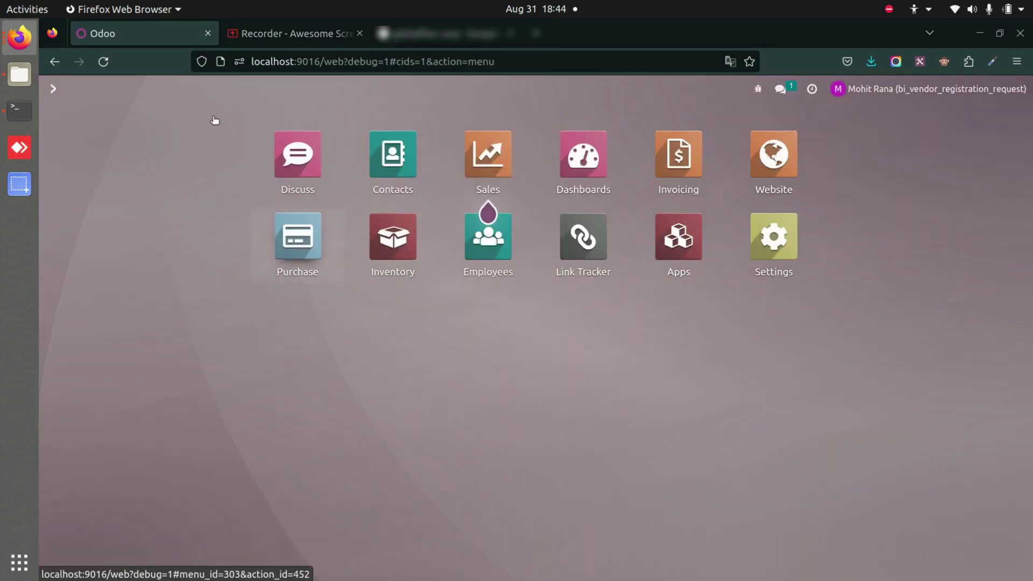
pyautogui.press('Return')
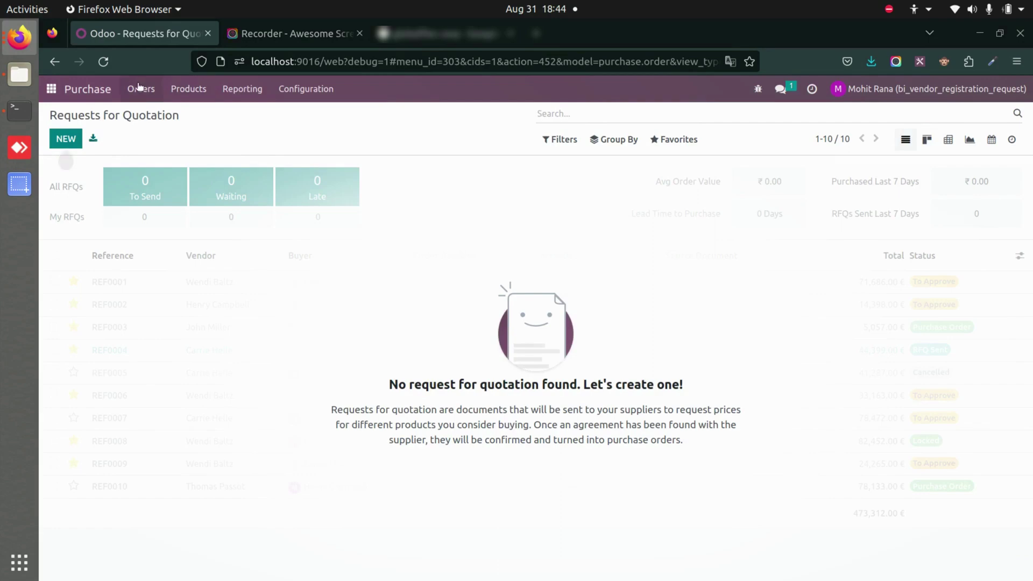
pyautogui.click(138, 88)
pyautogui.click(176, 165)
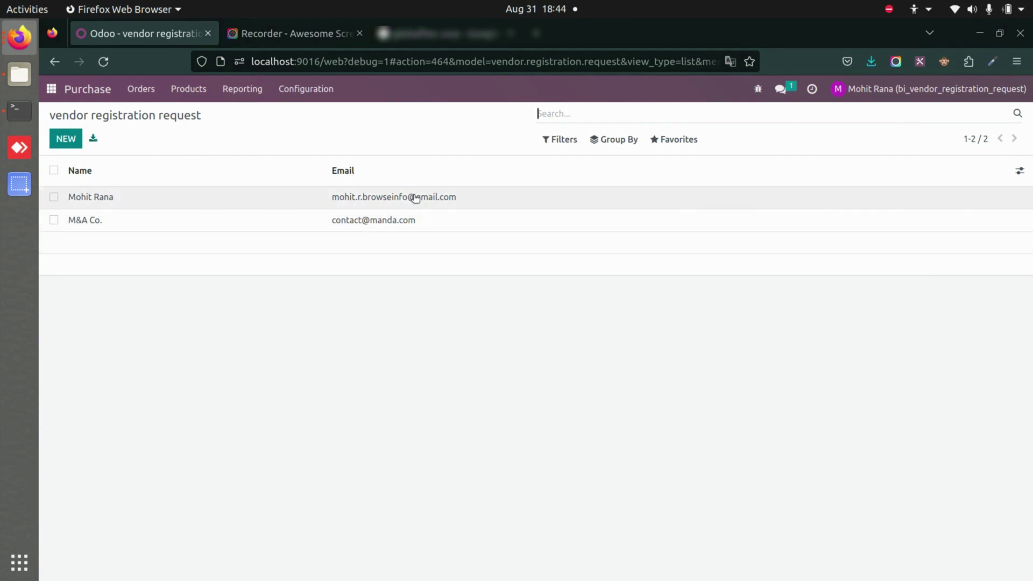
pyautogui.click(205, 222)
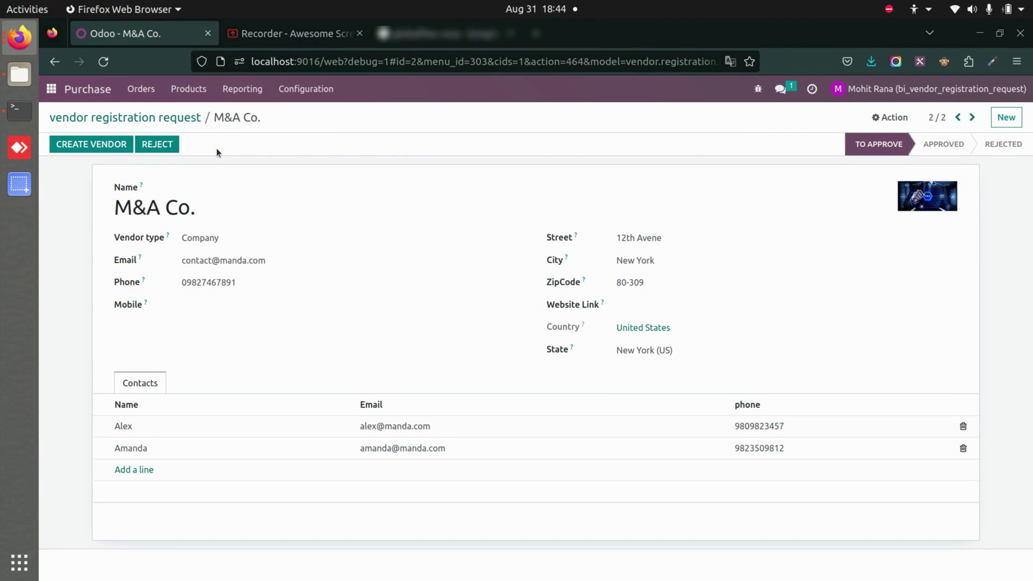
# - Approve M&A Co. with Create Vendor and open its newly created vendor record
pyautogui.click(88, 145)
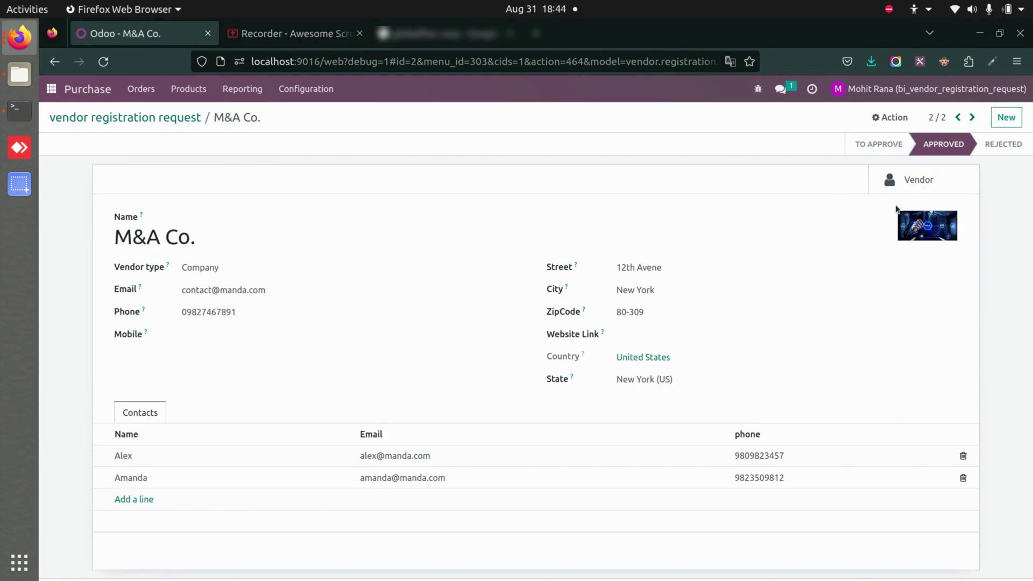
pyautogui.click(939, 182)
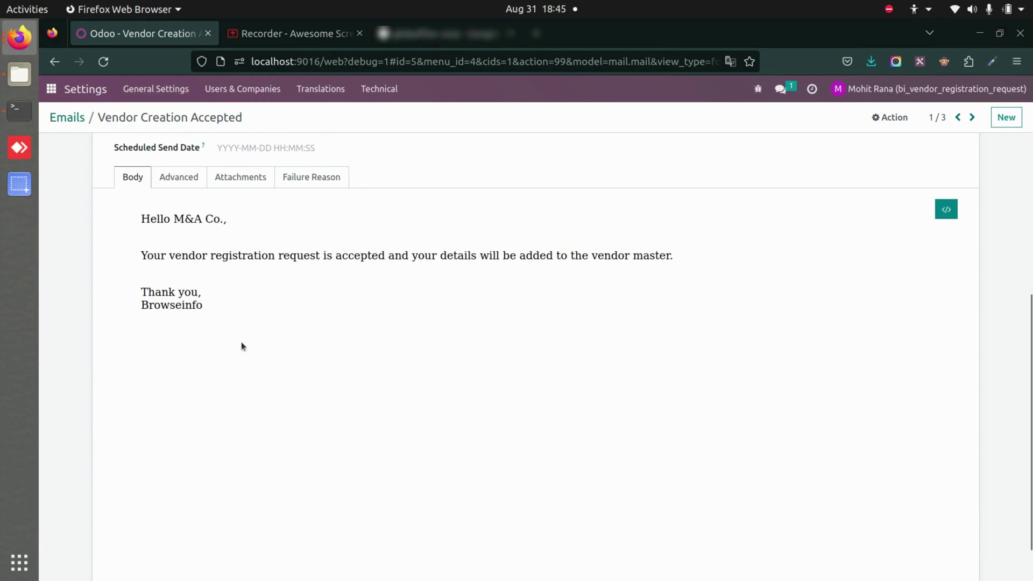
# - Read through the body and signature of the Vendor Creation Accepted email to M&A Co
pyautogui.moveTo(138, 218); pyautogui.dragTo(231, 306)
pyautogui.click(230, 305)
pyautogui.moveTo(300, 325); pyautogui.dragTo(129, 230)
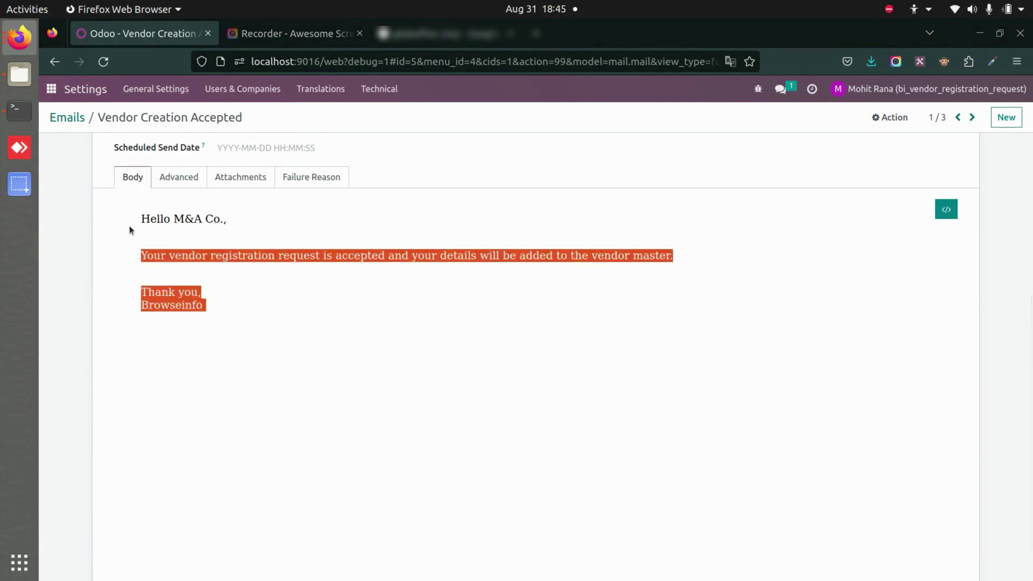
pyautogui.click(289, 286)
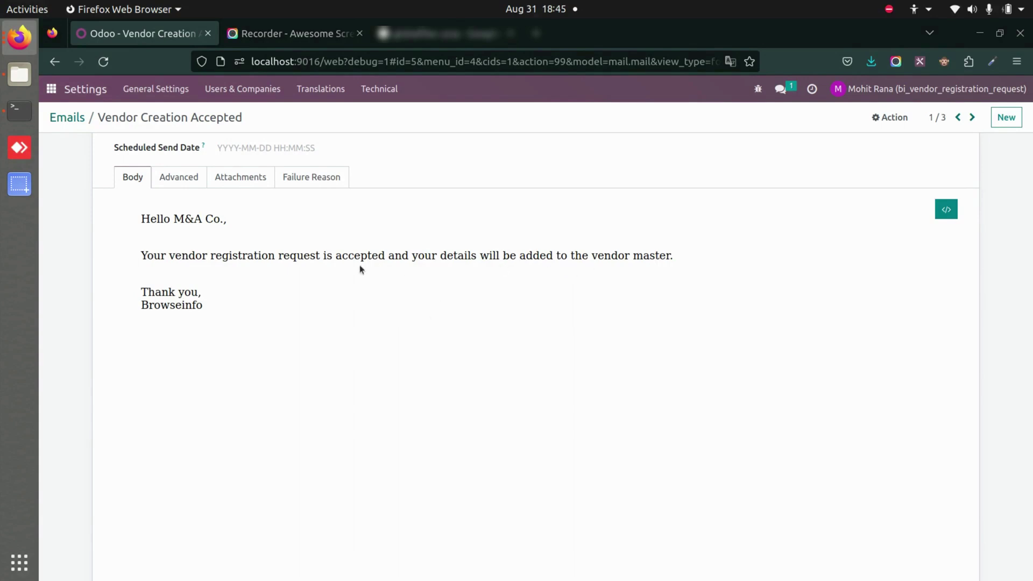
# - Open the individual applicant's request from Purchase's Vendor Registration Request list
pyautogui.click(51, 89)
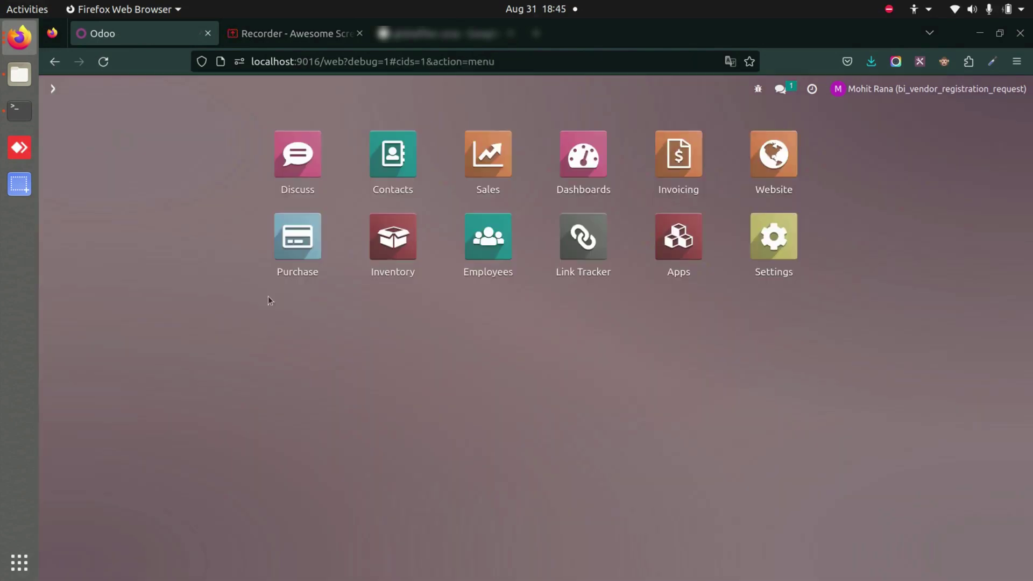
pyautogui.click(307, 244)
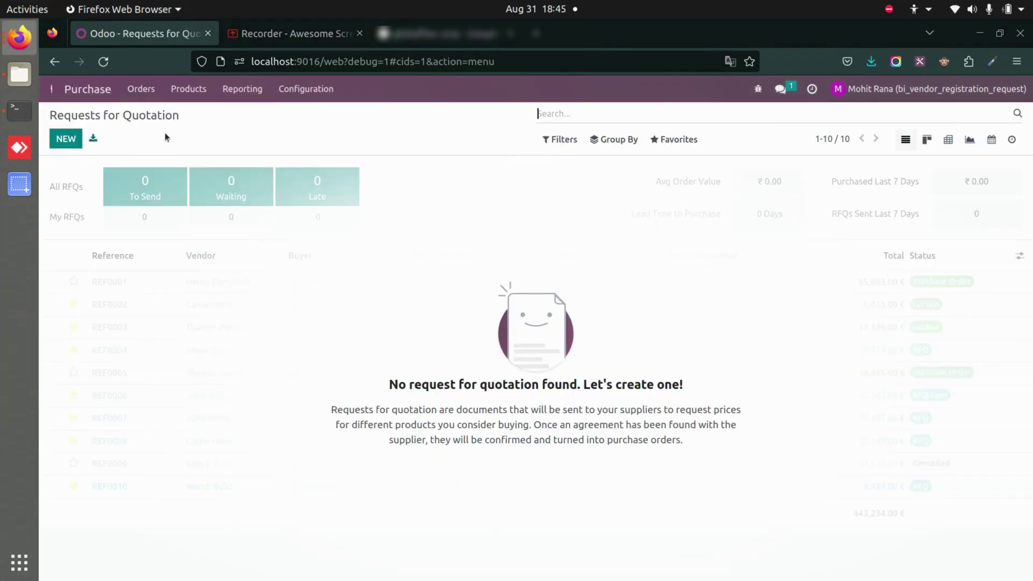
pyautogui.click(141, 89)
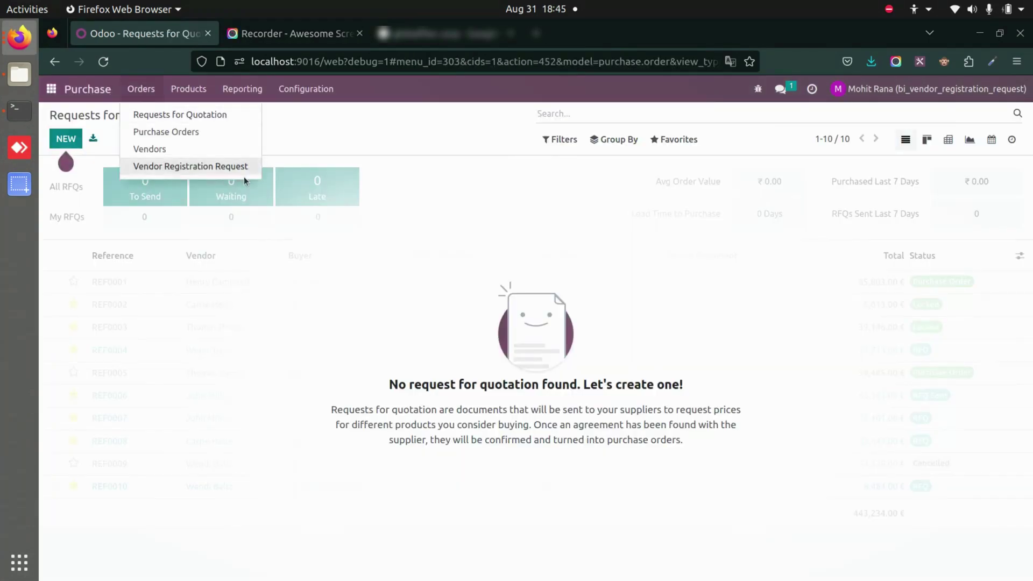
pyautogui.click(245, 168)
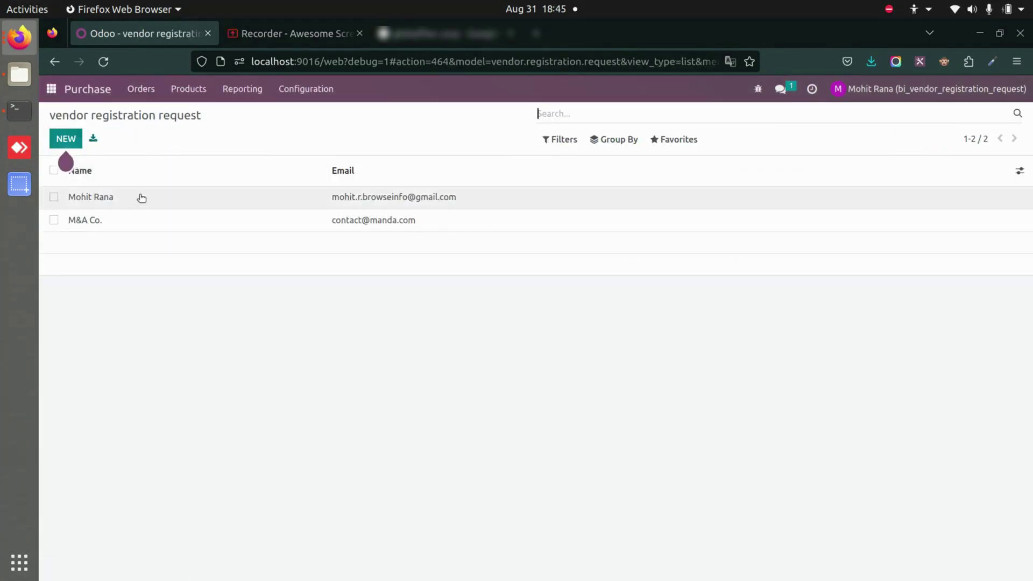
pyautogui.click(139, 195)
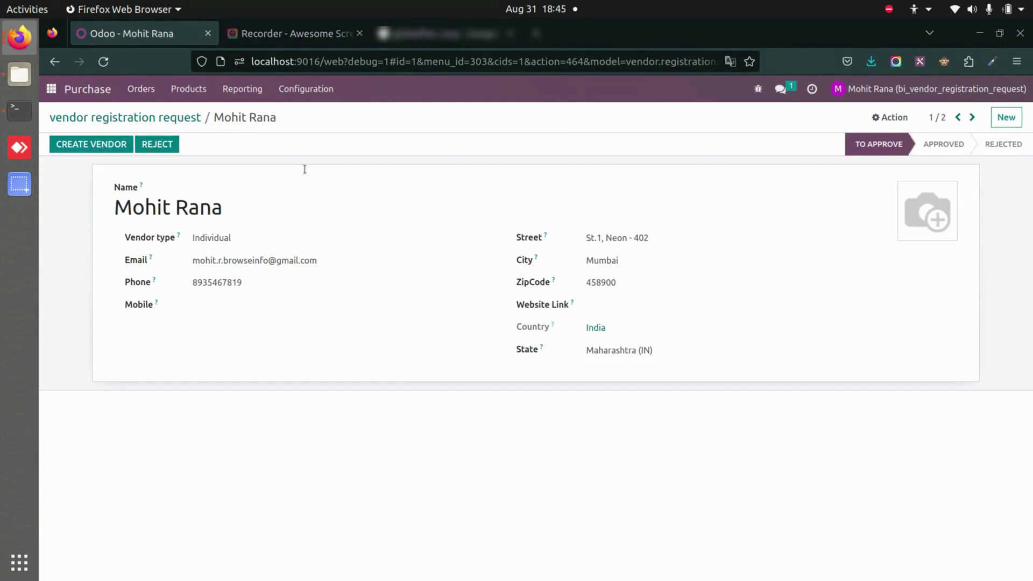
# - Reject the request with the reason 'Not required as a vendor'
pyautogui.click(166, 145)
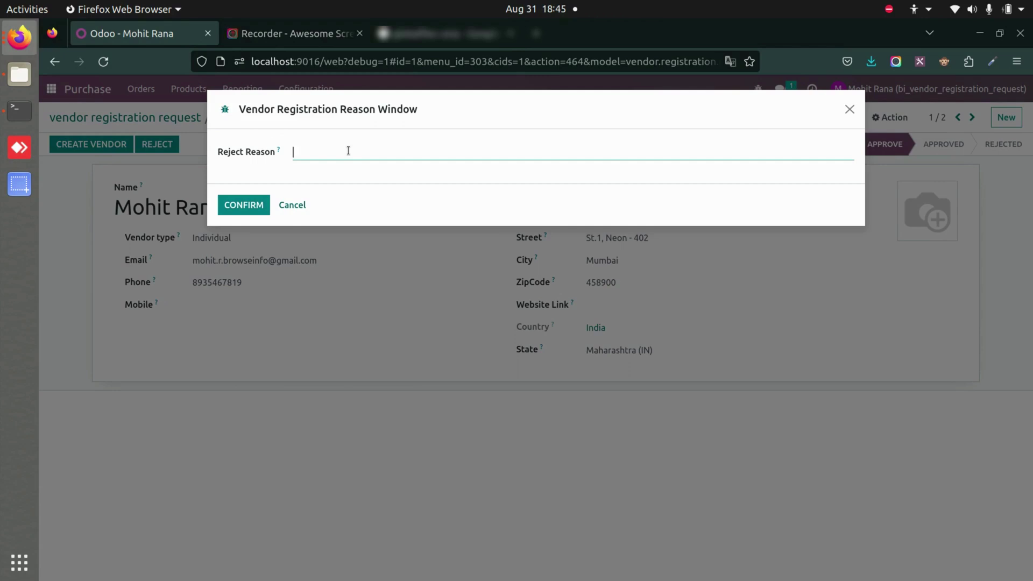
pyautogui.write('Not required is a vednor')
pyautogui.press('BackSpace')
pyautogui.press('BackSpace')
pyautogui.click(242, 206)
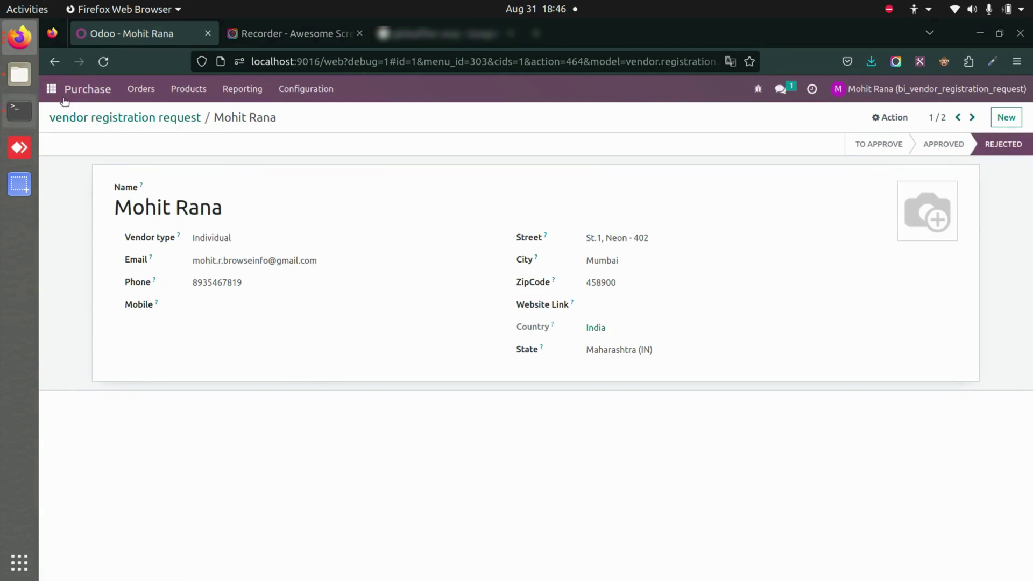
# - Check M&A Co. appears among all 14 vendors after clearing the Vendor Bills filter
pyautogui.click(117, 119)
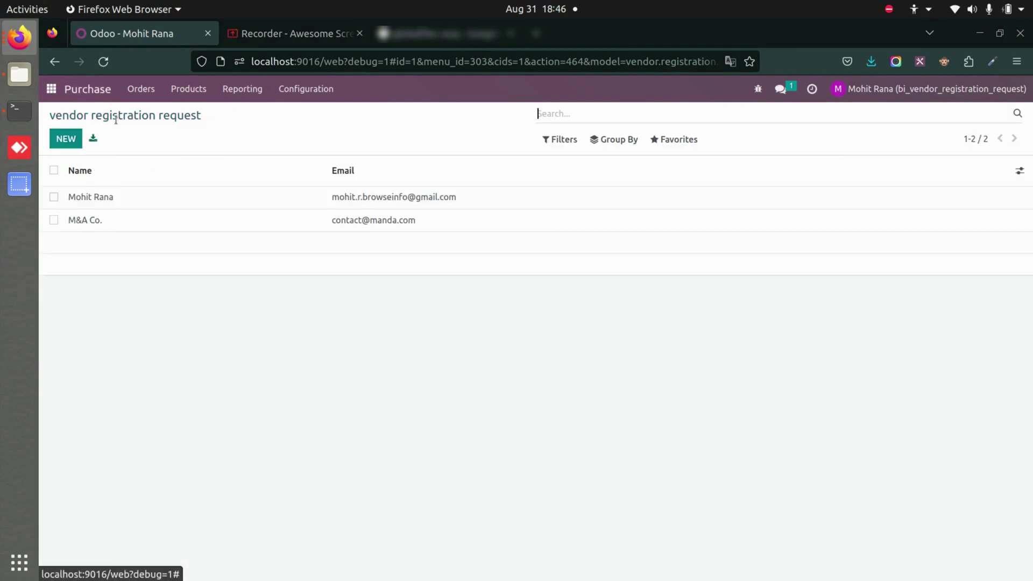
pyautogui.click(266, 220)
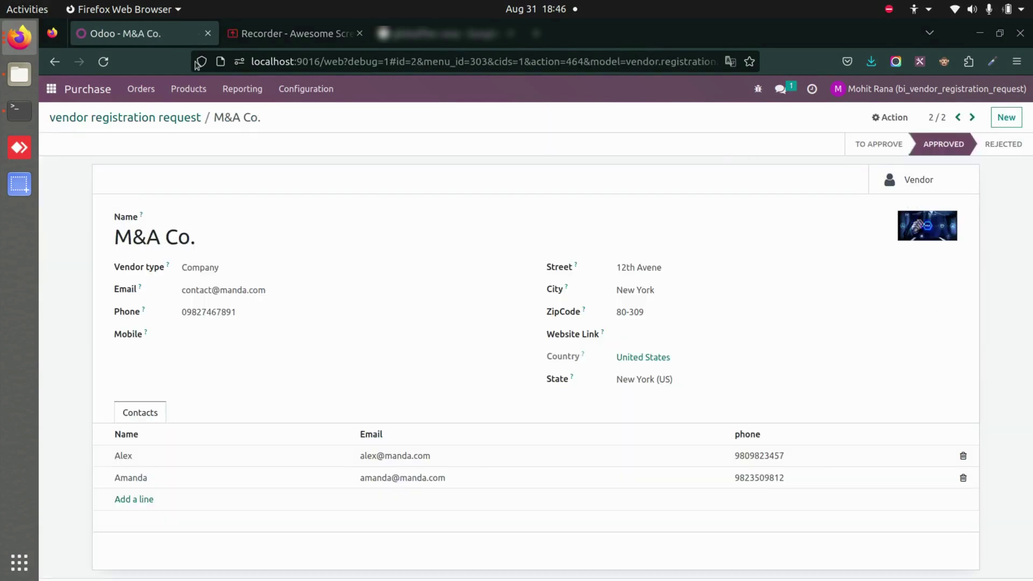
pyautogui.click(143, 87)
pyautogui.click(178, 149)
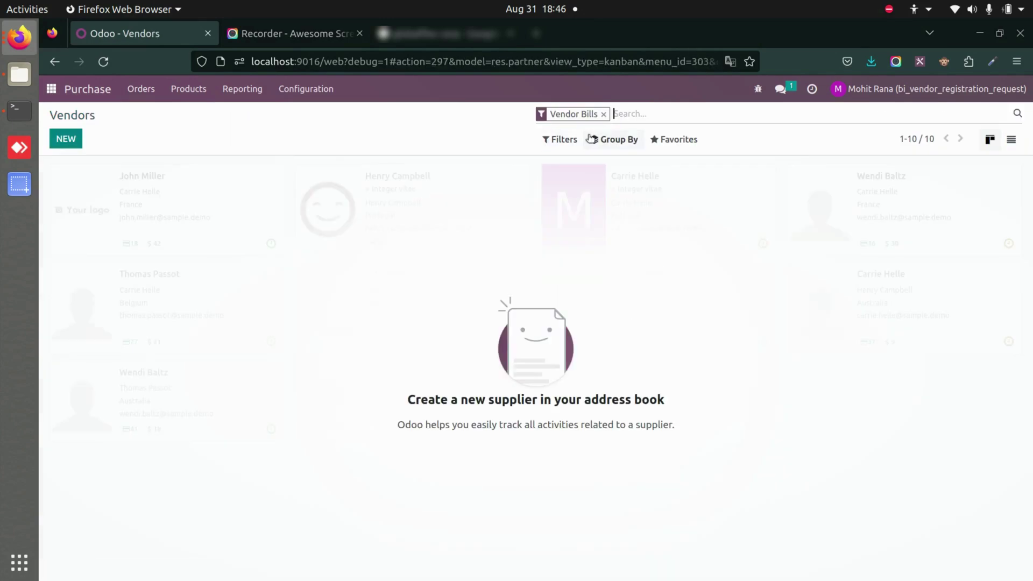
pyautogui.click(604, 114)
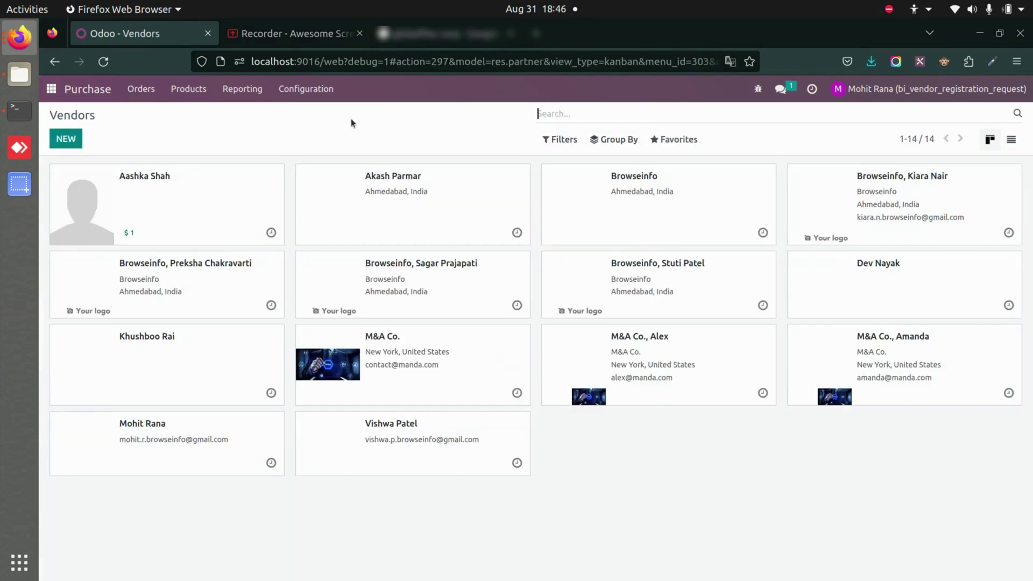
pyautogui.click(451, 395)
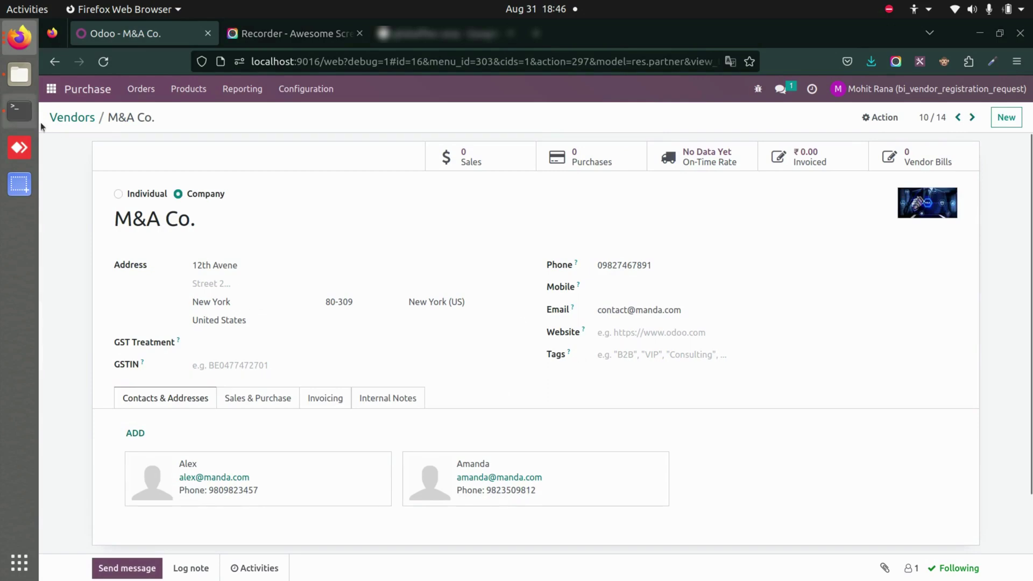
# - Go back to the Vendor Registration Request list showing both requests
pyautogui.click(70, 118)
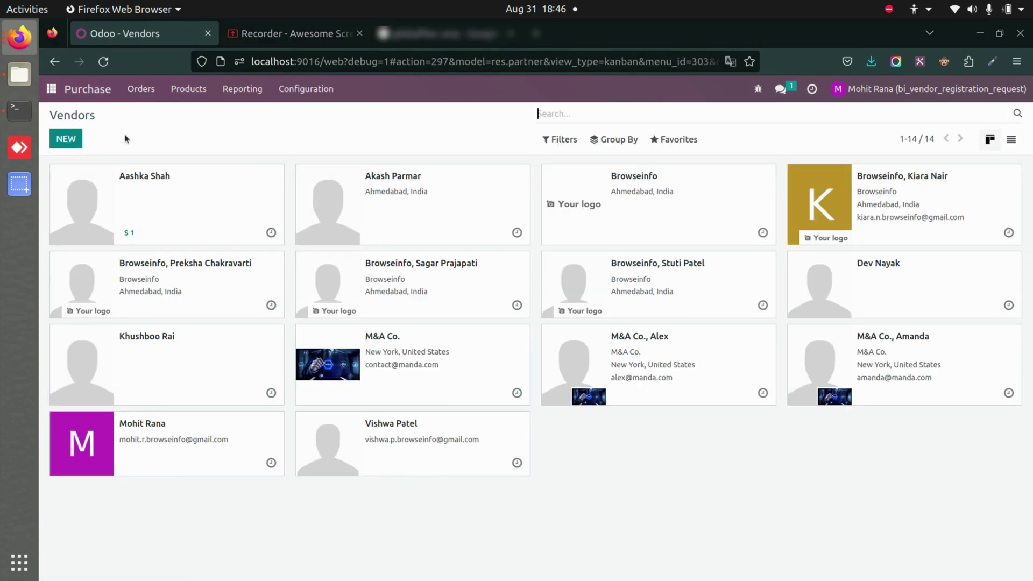
pyautogui.click(149, 100)
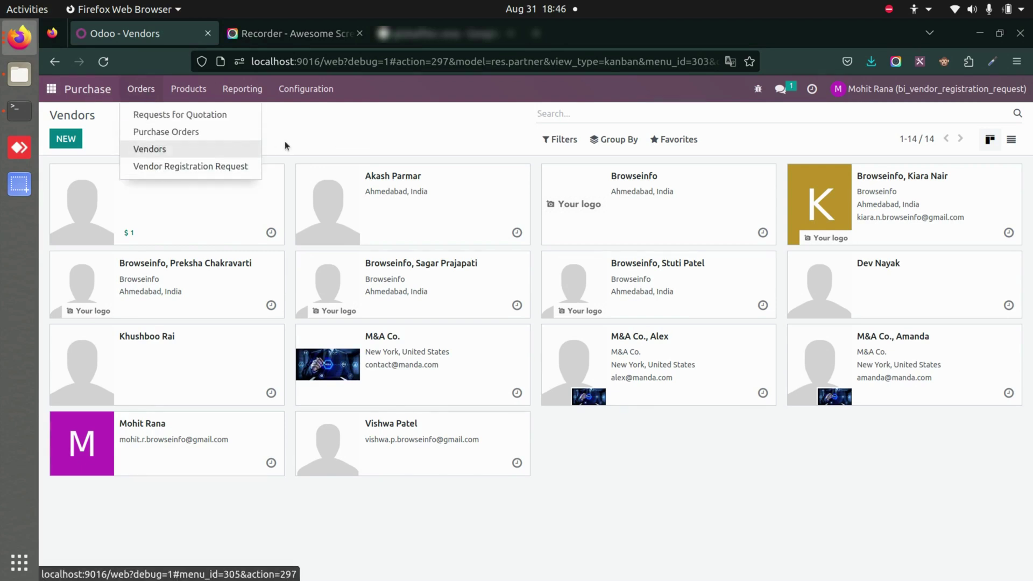
pyautogui.click(203, 165)
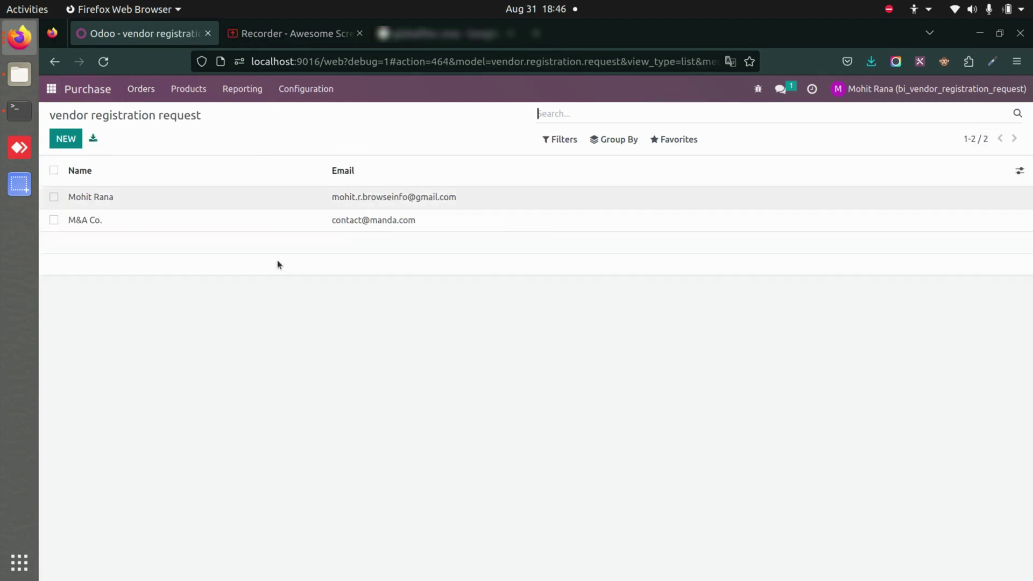
# - Read the Reject the Vendor Request email, highlighting the reason 'Not required as a vendor'
pyautogui.click(51, 92)
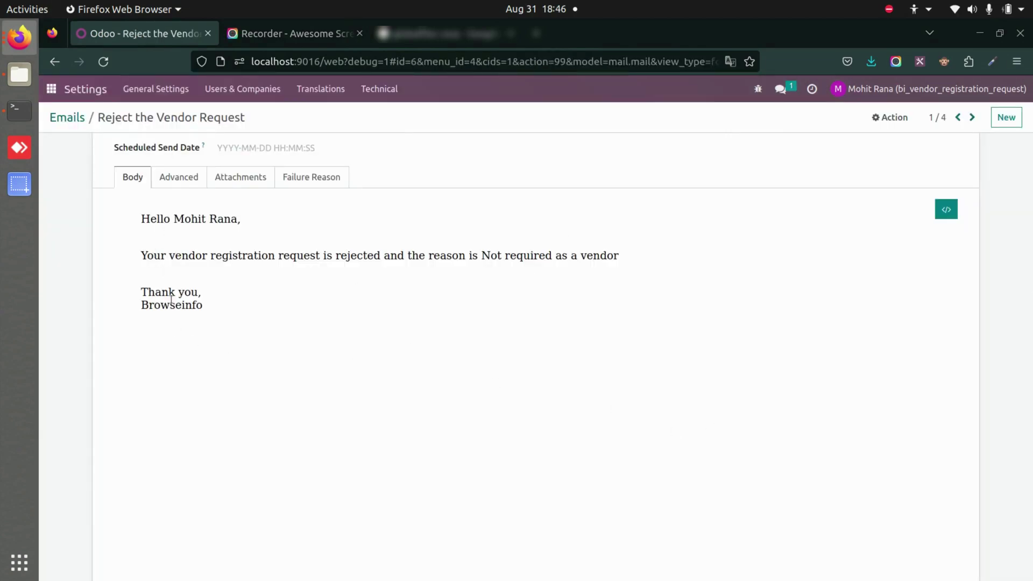
pyautogui.moveTo(273, 305); pyautogui.dragTo(131, 214)
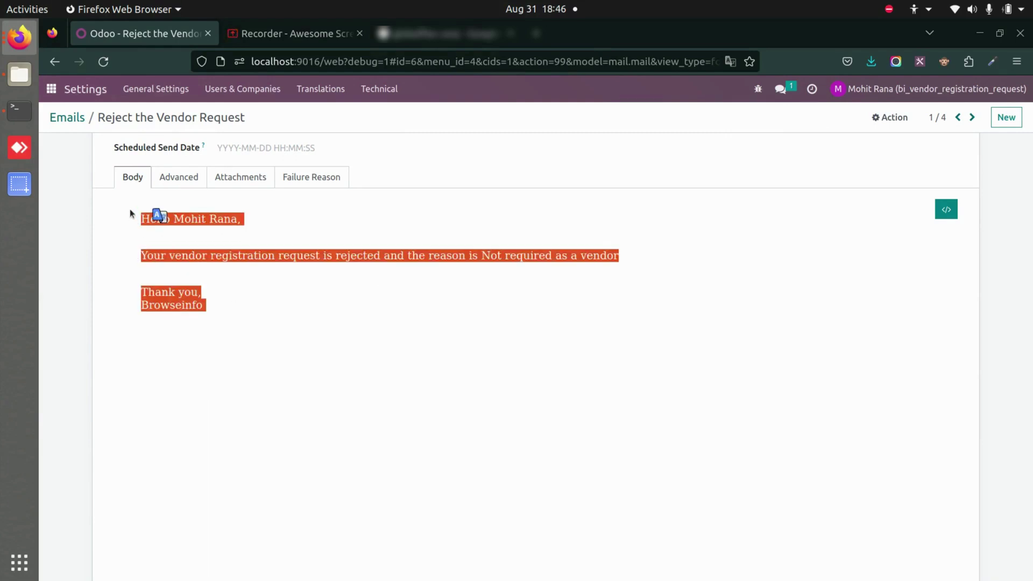
pyautogui.click(236, 321)
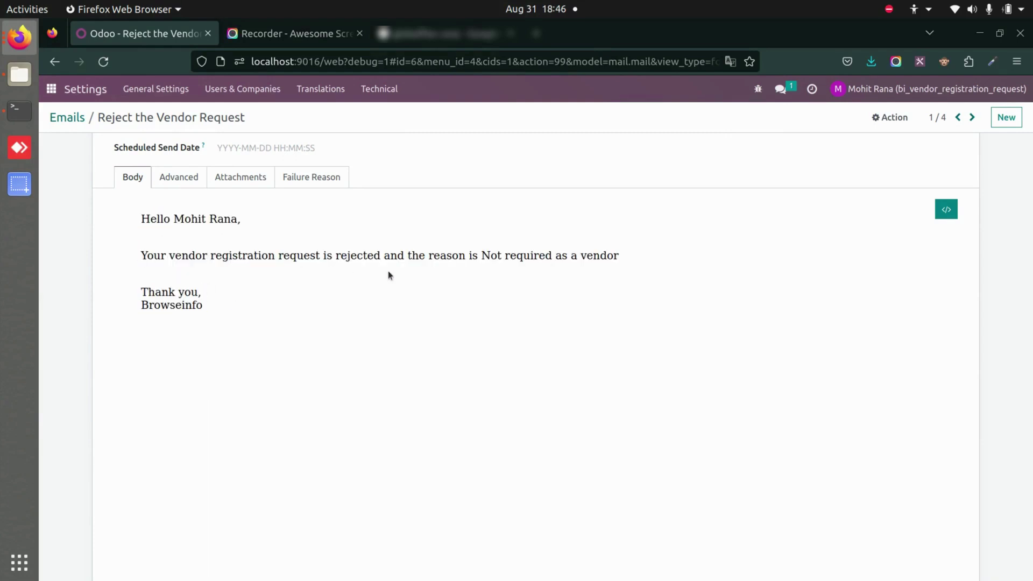
pyautogui.moveTo(481, 255); pyautogui.dragTo(619, 258)
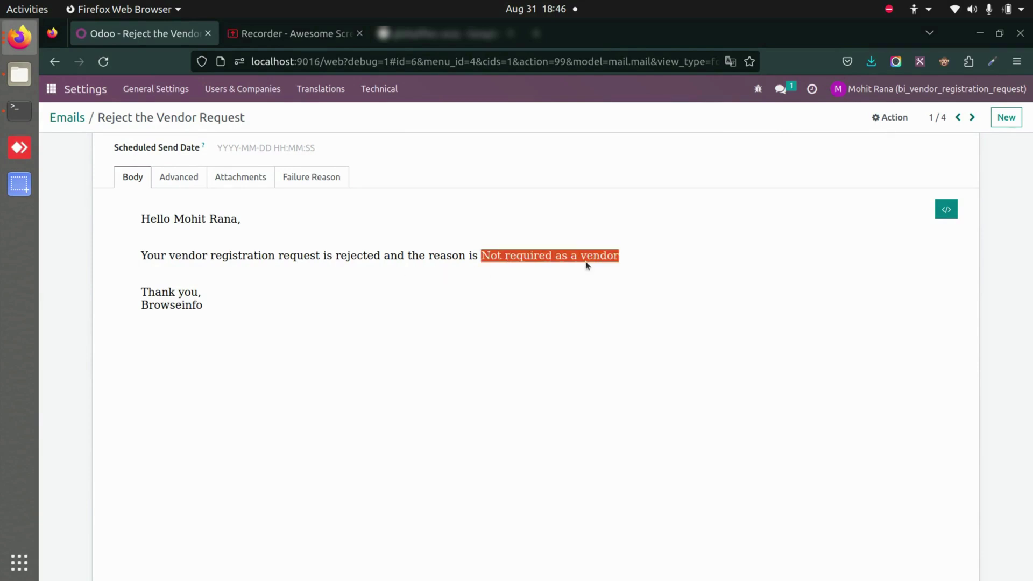
pyautogui.click(612, 256)
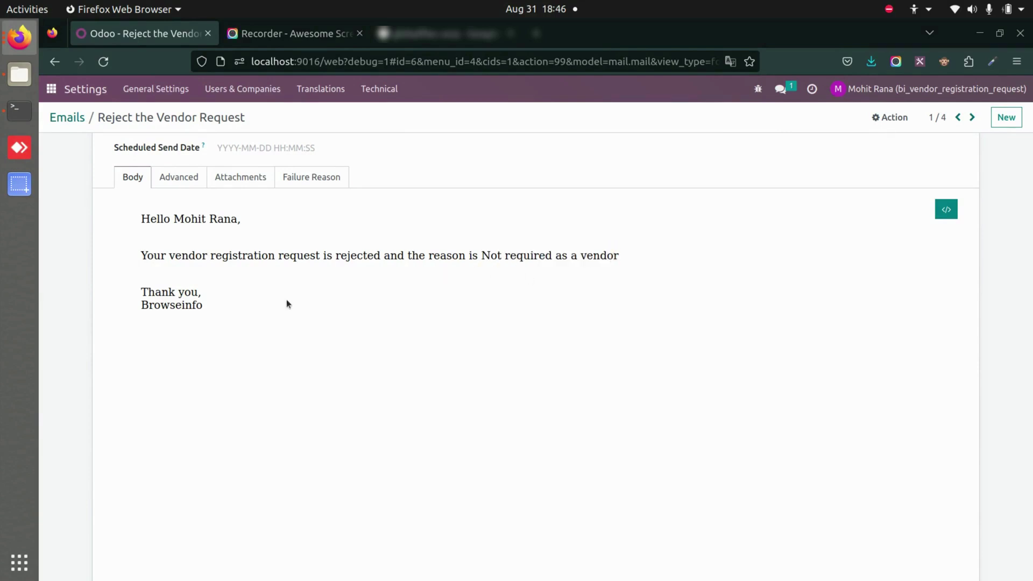
# - Leave the rejection email form for the Odoo apps home menu
pyautogui.click(51, 88)
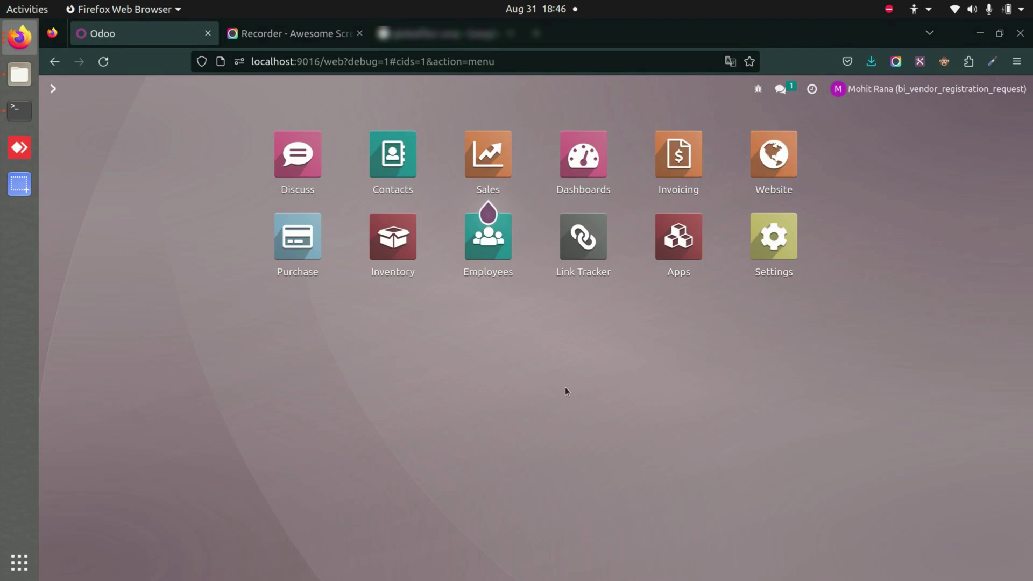